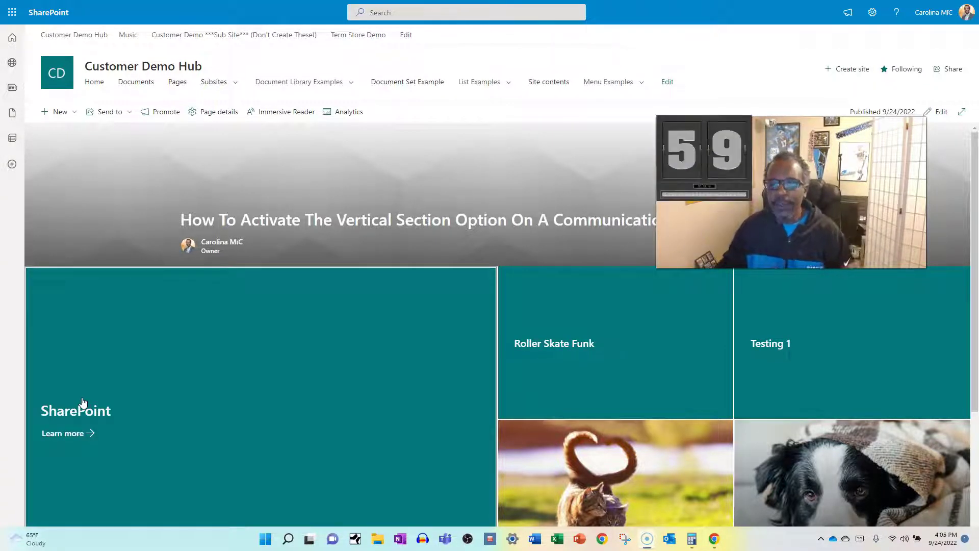
Scroll over the hero showing SharePoint, Roller Skate Funk, Testing 1 and two image tiles
{"action": "left_click_drag", "start_coordinate": [69, 467], "coordinate": [223, 415]}
{"action": "scroll", "coordinate": [224, 415], "scroll_direction": "down", "scroll_amount": 3}
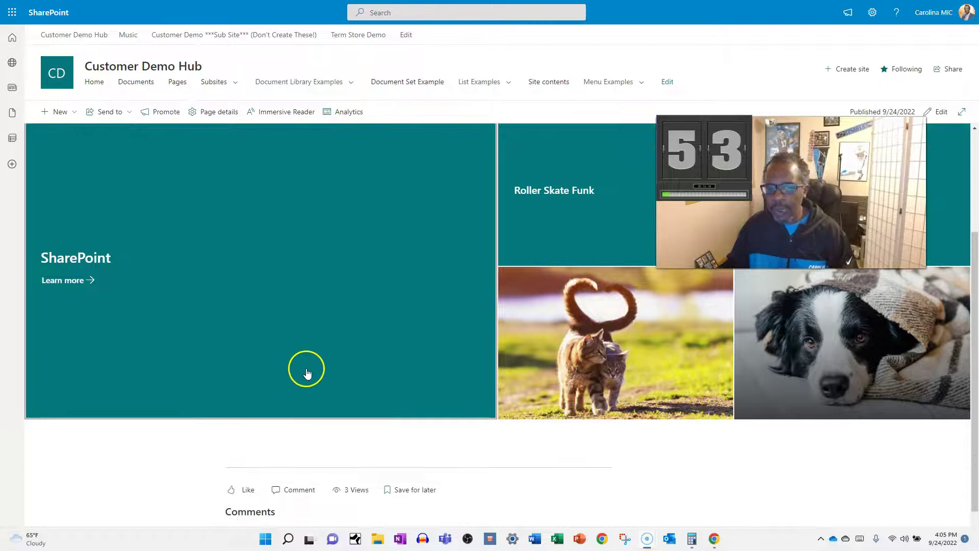
{"action": "scroll", "coordinate": [308, 372], "scroll_direction": "up", "scroll_amount": 2}
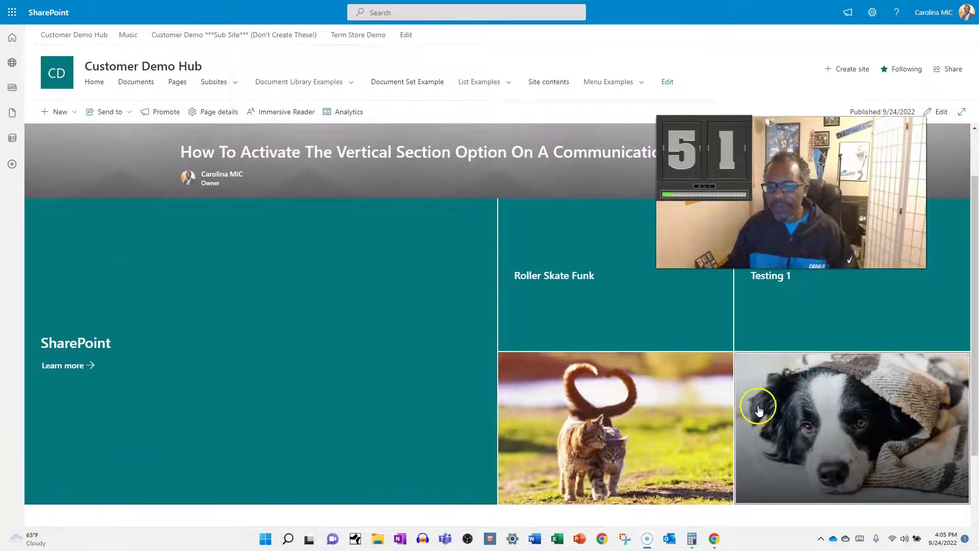
{"action": "scroll", "coordinate": [461, 384], "scroll_direction": "down", "scroll_amount": 1}
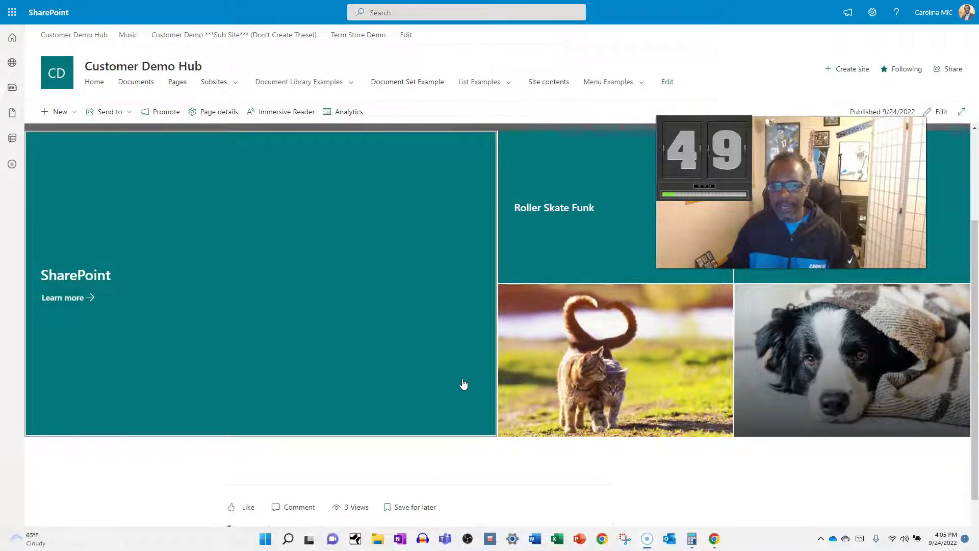
{"action": "scroll", "coordinate": [464, 385], "scroll_direction": "up", "scroll_amount": 1}
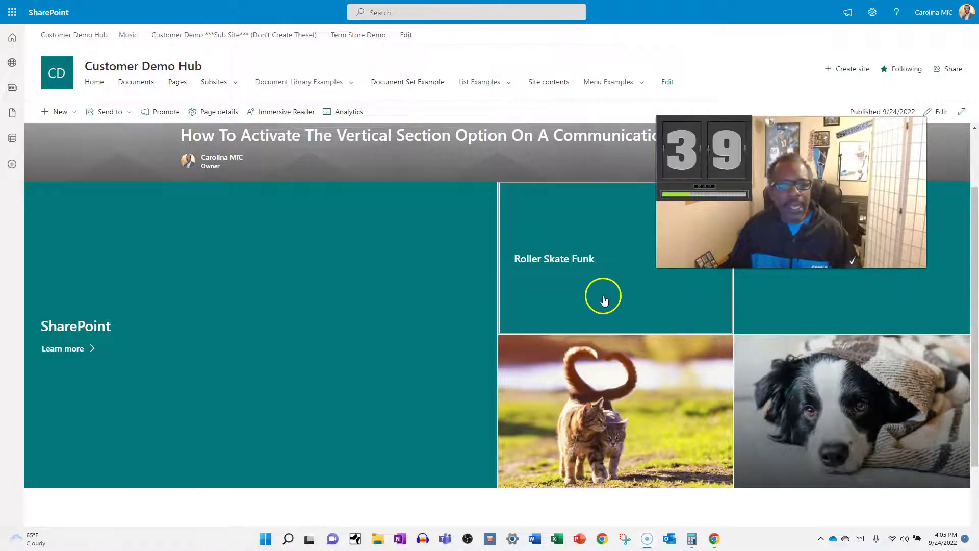
Enter edit mode and move the hero web part into a new one-column section at the top
{"action": "left_click", "coordinate": [938, 112]}
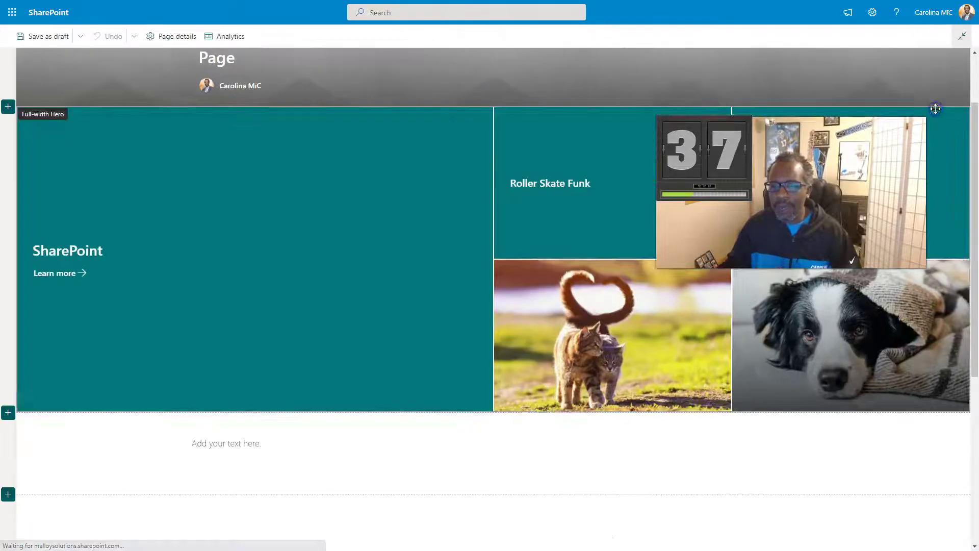
{"action": "scroll", "coordinate": [234, 326], "scroll_direction": "down", "scroll_amount": 1}
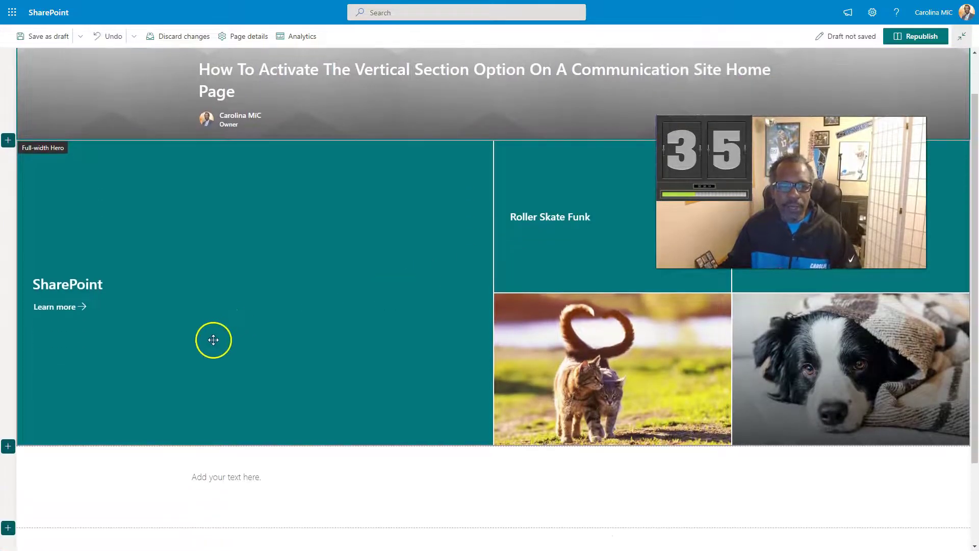
{"action": "left_click", "coordinate": [9, 143]}
{"action": "left_click", "coordinate": [43, 183]}
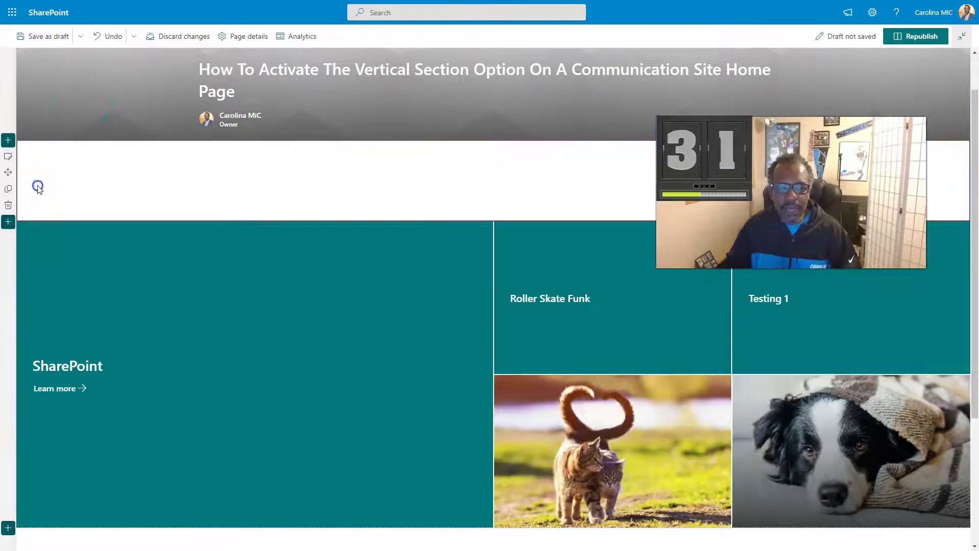
{"action": "left_click_drag", "start_coordinate": [286, 390], "coordinate": [295, 174]}
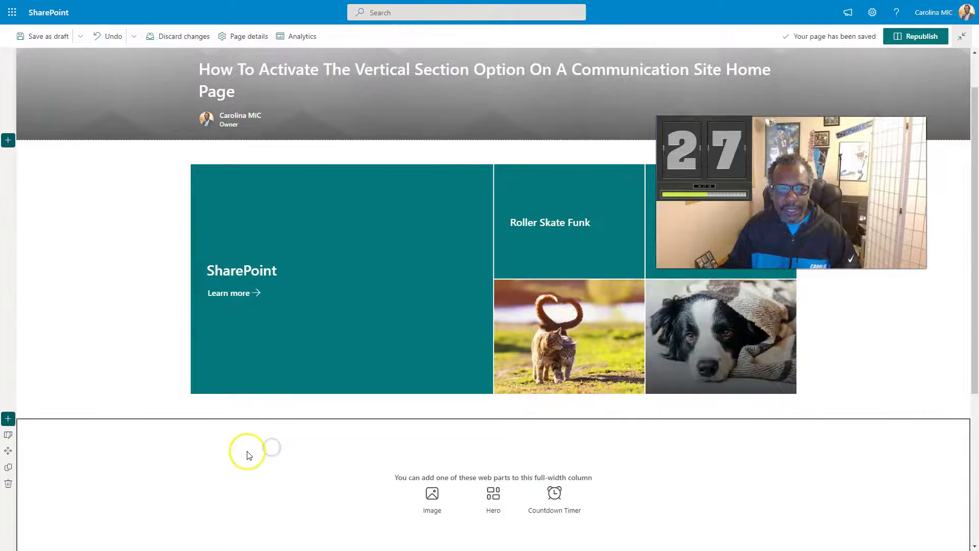
Delete the leftover empty full-width section and add a vertical section beside the hero
{"action": "scroll", "coordinate": [16, 432], "scroll_direction": "down", "scroll_amount": 1}
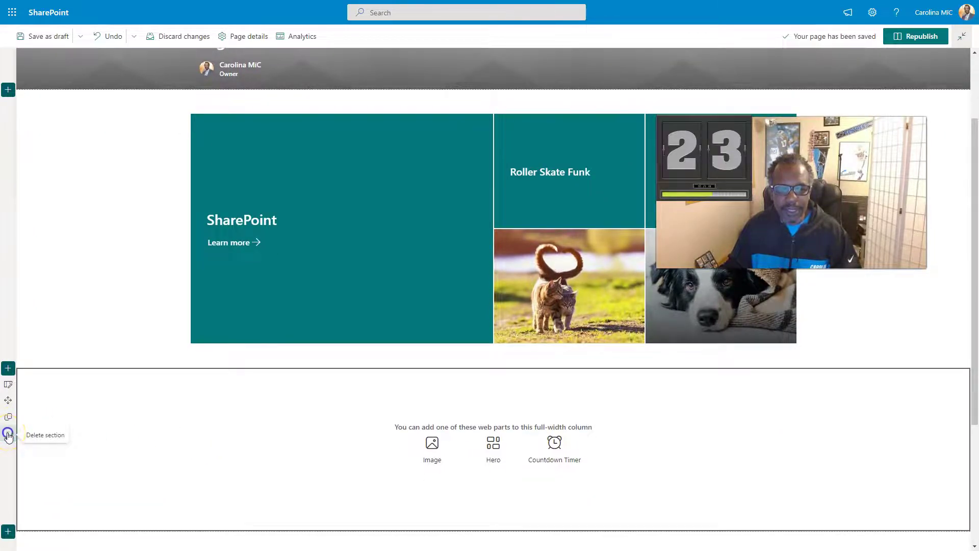
{"action": "left_click", "coordinate": [8, 435]}
{"action": "left_click", "coordinate": [9, 368]}
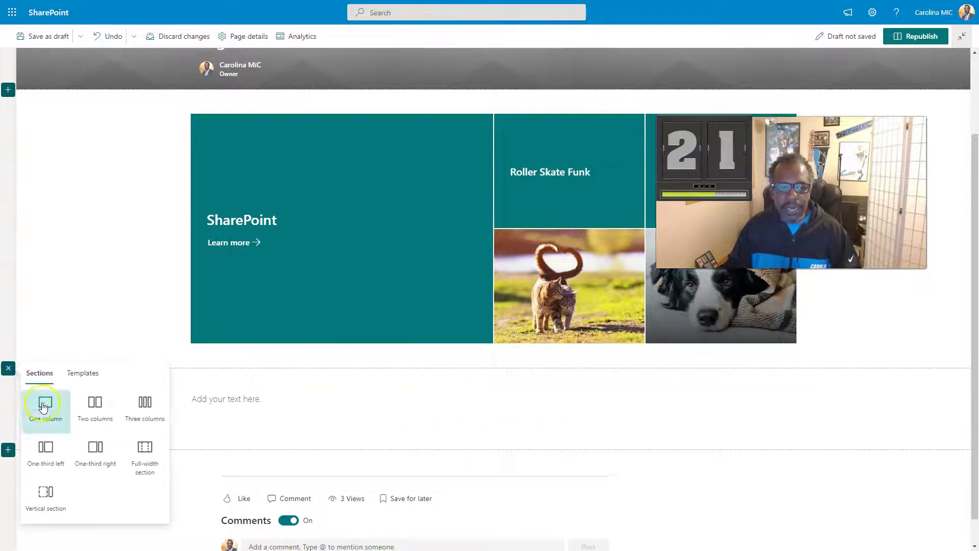
{"action": "left_click", "coordinate": [45, 493]}
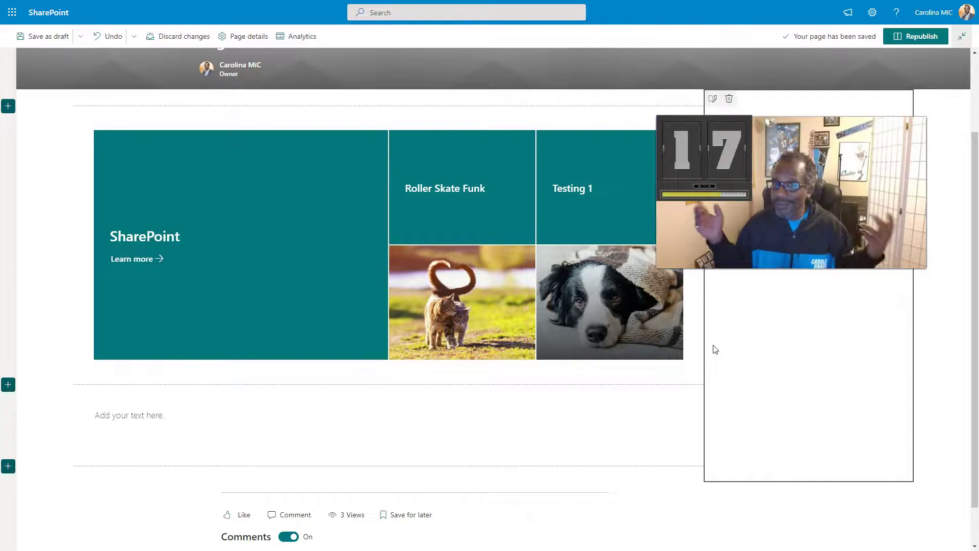
{"action": "left_click", "coordinate": [241, 385]}
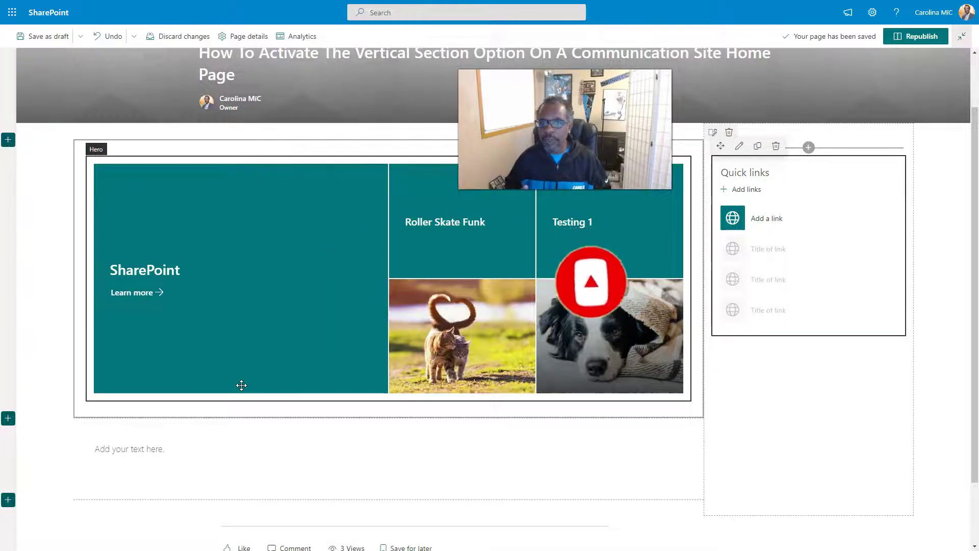
{"action": "left_click", "coordinate": [242, 385]}
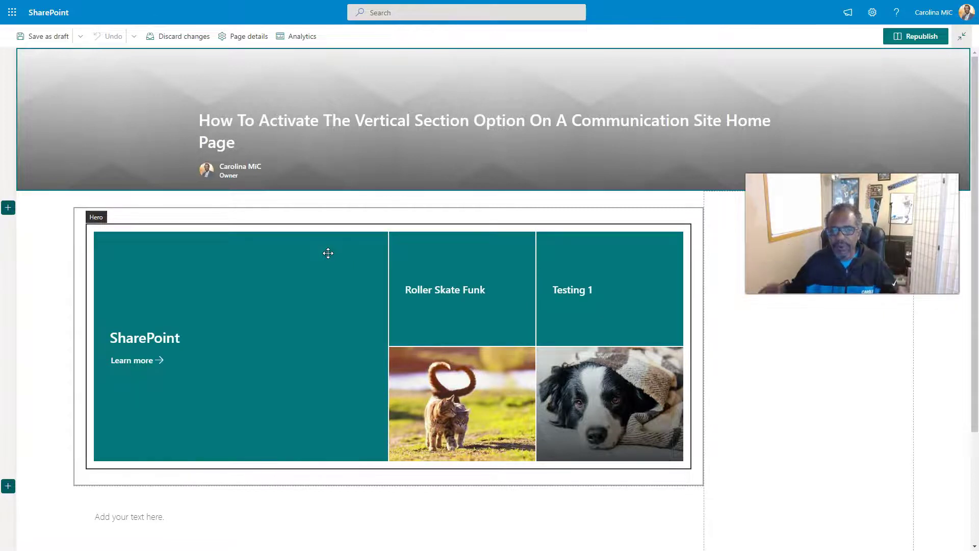
Select the empty vertical section on the right and delete it
{"action": "left_click", "coordinate": [328, 254]}
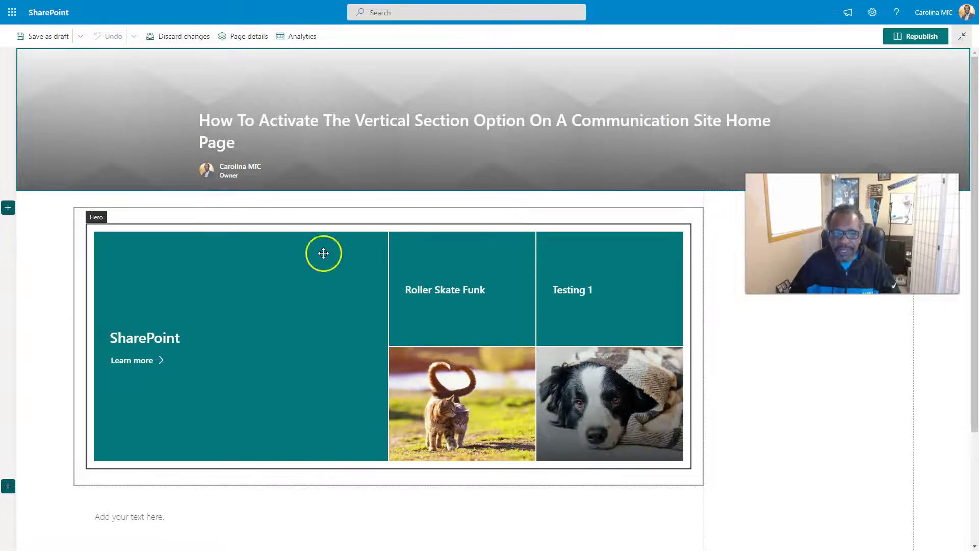
{"action": "left_click", "coordinate": [7, 214]}
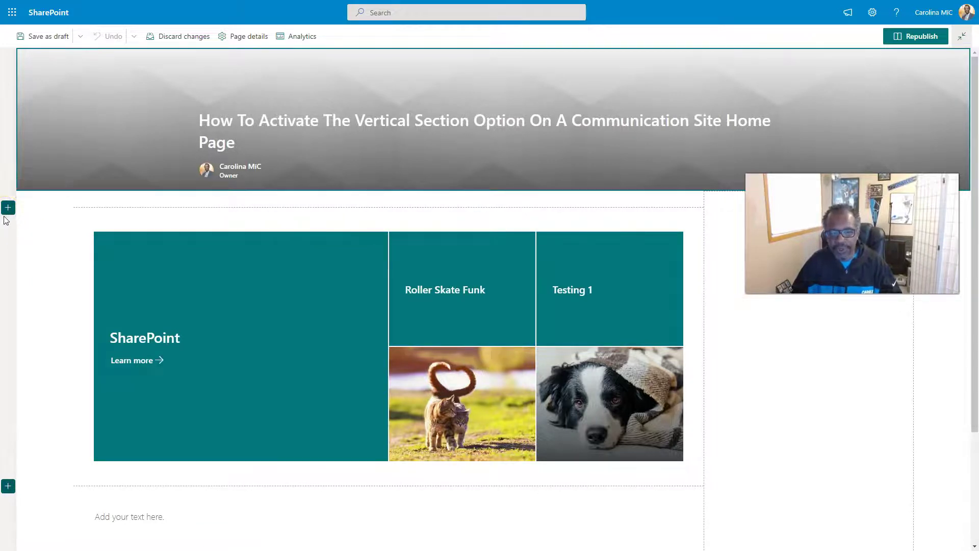
{"action": "left_click", "coordinate": [7, 215]}
{"action": "left_click", "coordinate": [8, 214]}
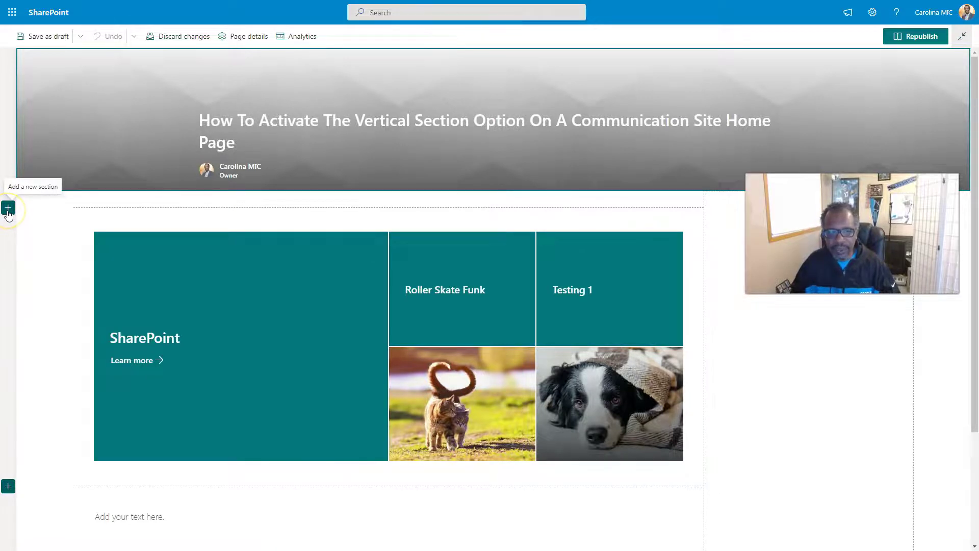
{"action": "left_click", "coordinate": [8, 214]}
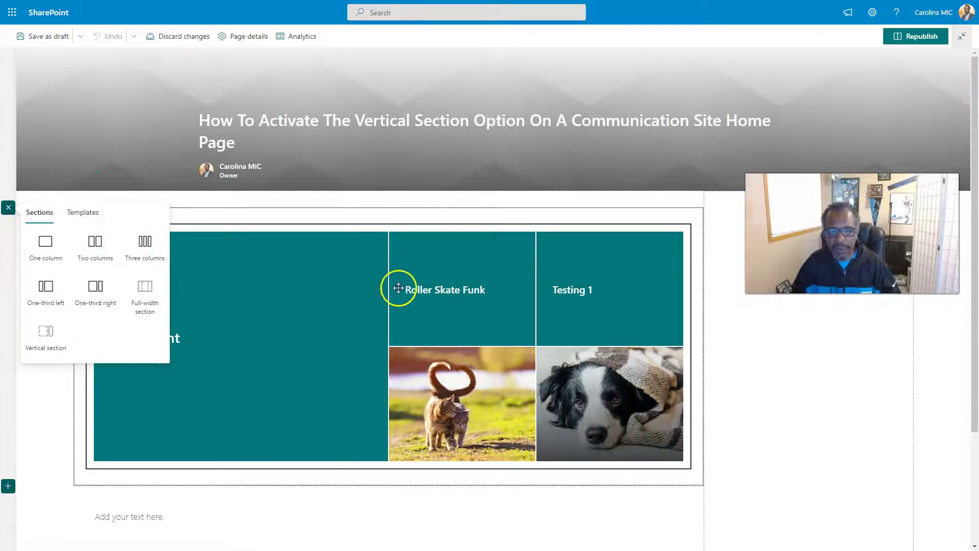
{"action": "left_click", "coordinate": [749, 329]}
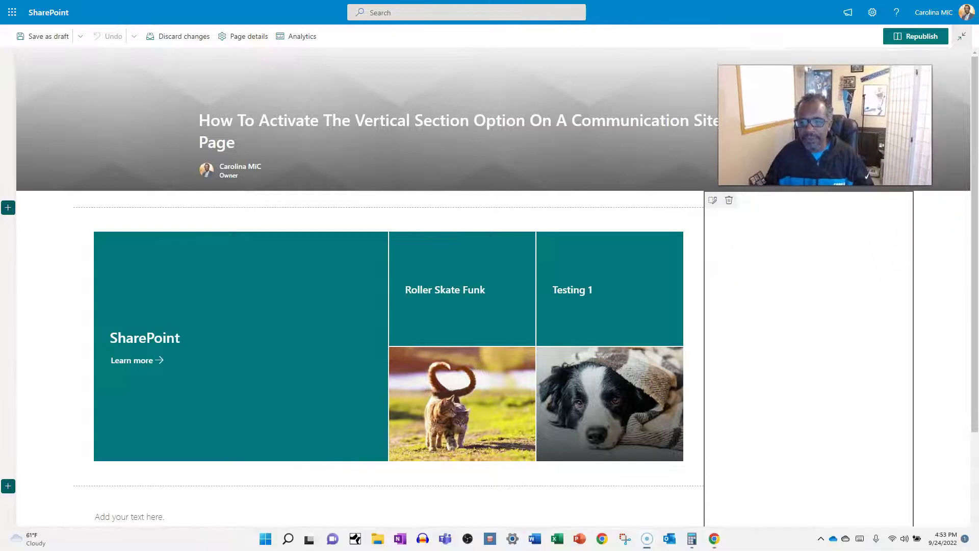
{"action": "left_click", "coordinate": [729, 200]}
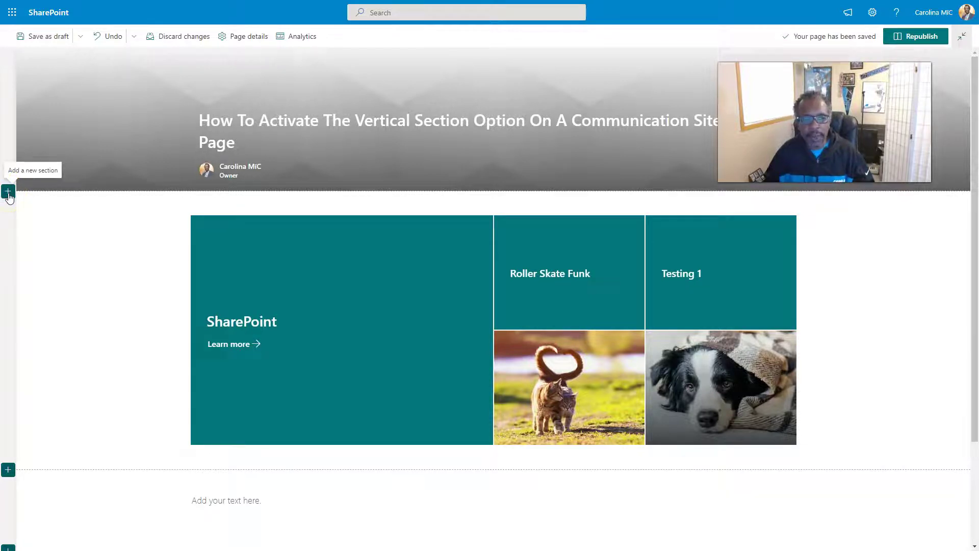
{"action": "left_click", "coordinate": [8, 193]}
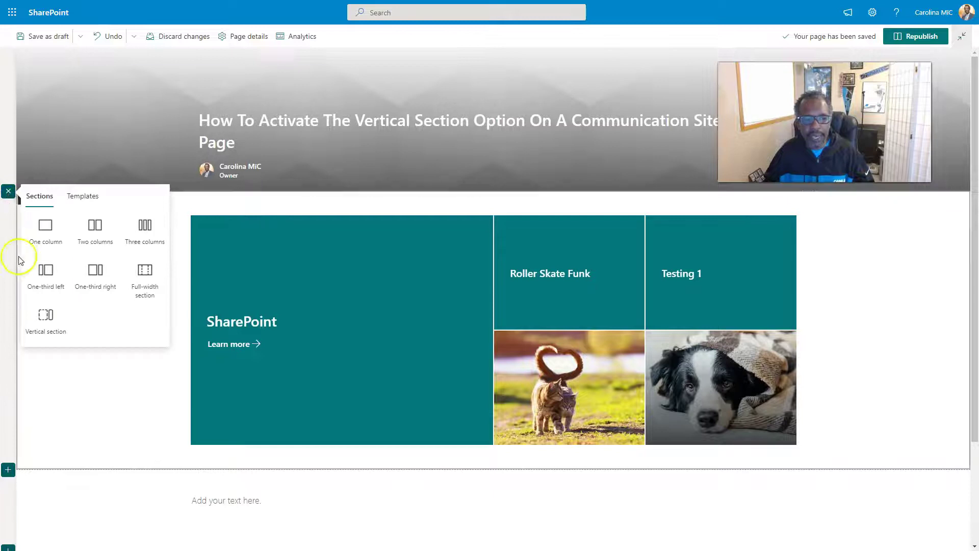
{"action": "left_click", "coordinate": [148, 275]}
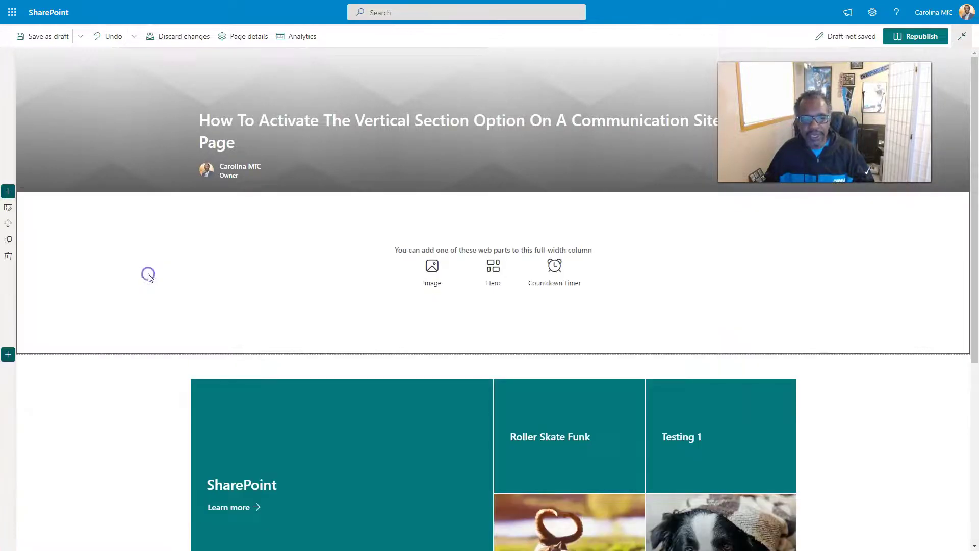
{"action": "left_click_drag", "start_coordinate": [274, 455], "coordinate": [335, 249]}
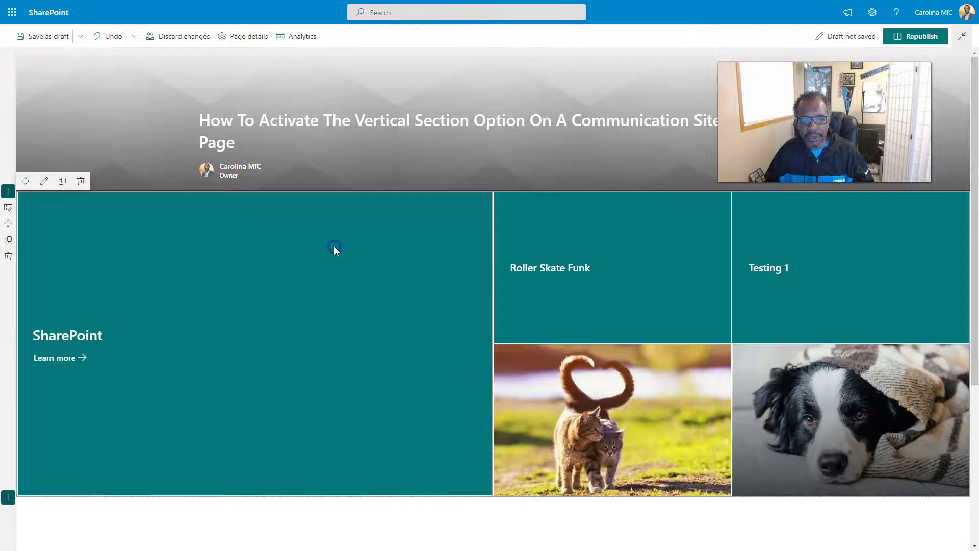
{"action": "left_click", "coordinate": [388, 326]}
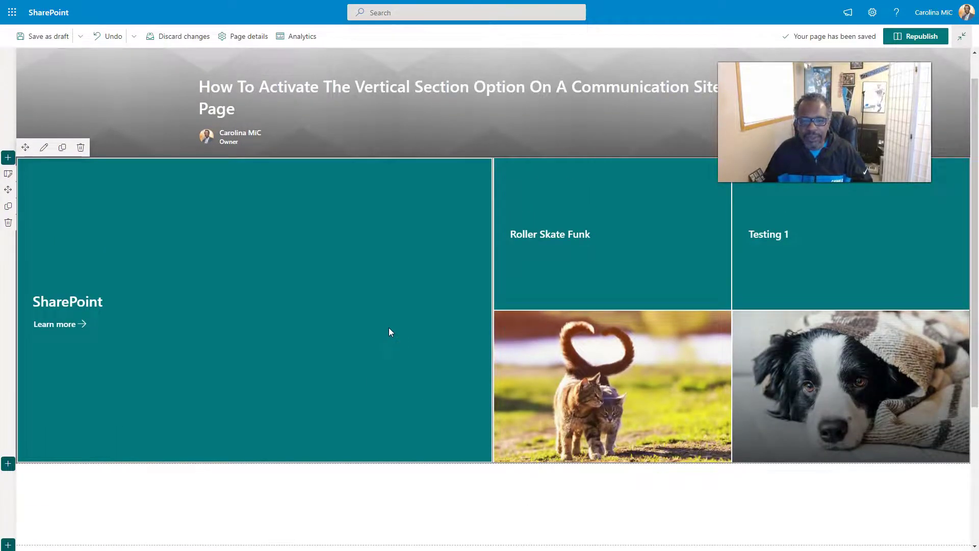
{"action": "left_click_drag", "start_coordinate": [403, 322], "coordinate": [379, 286]}
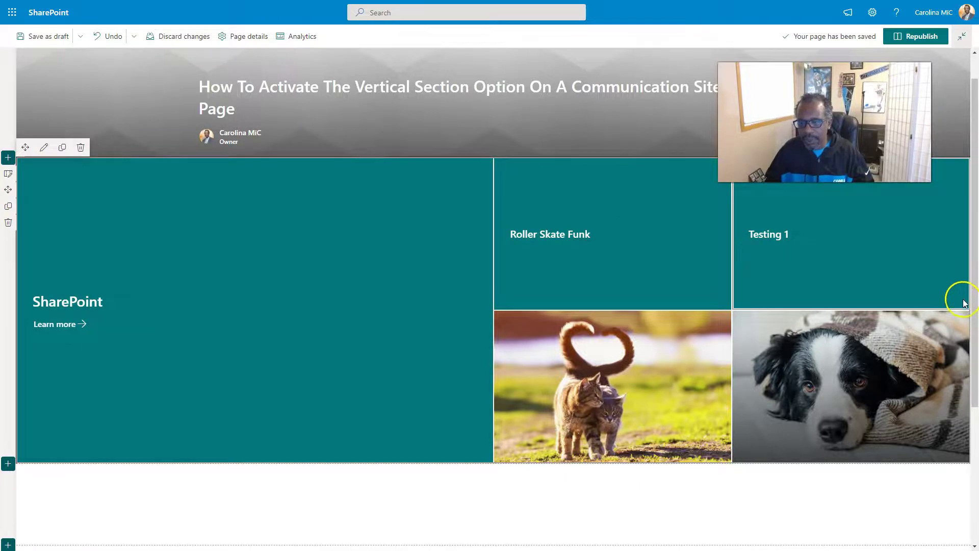
{"action": "left_click", "coordinate": [9, 157]}
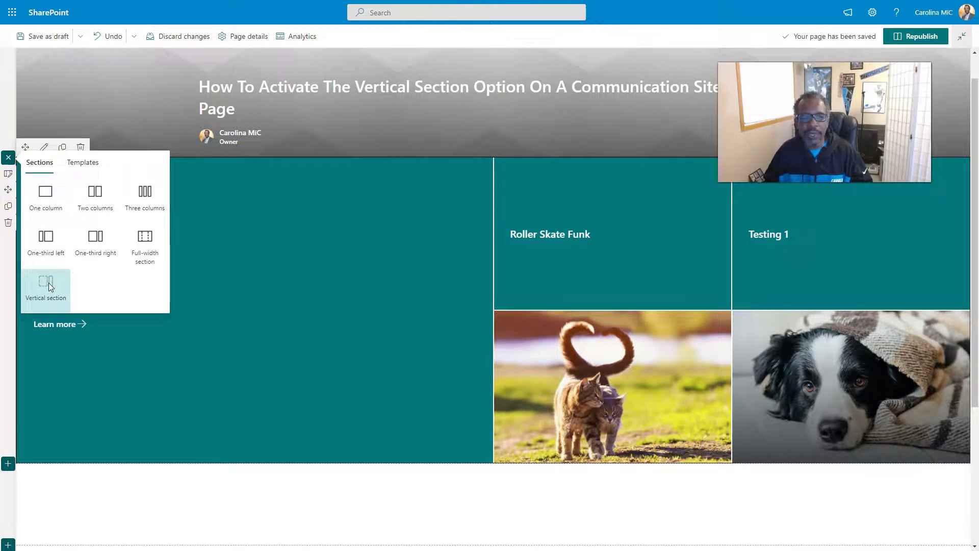
{"action": "left_click", "coordinate": [211, 378]}
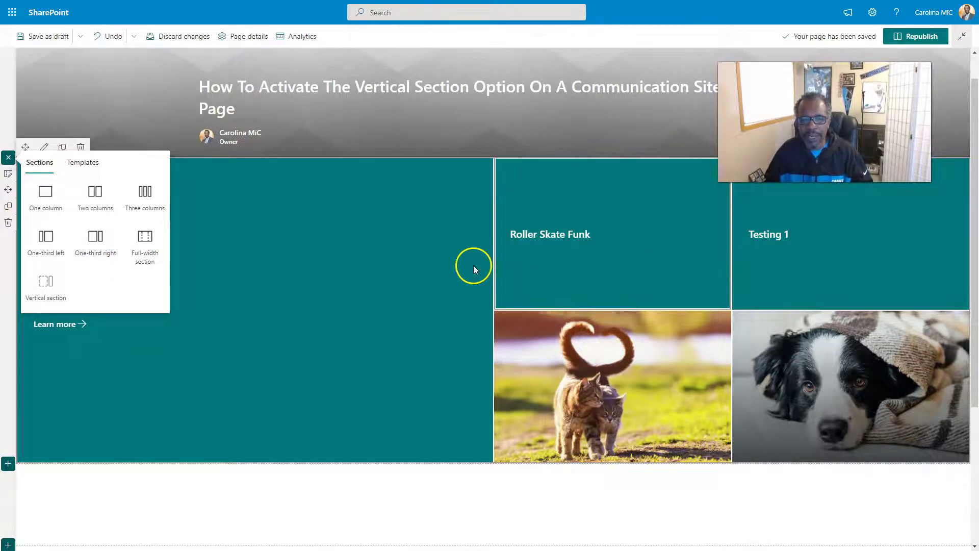
Delete the empty section below the hero
{"action": "left_click", "coordinate": [161, 485]}
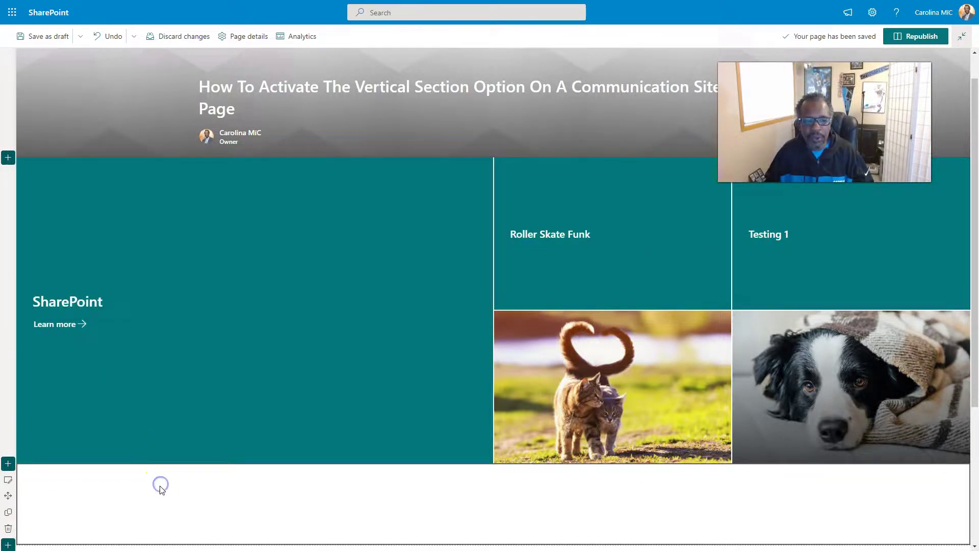
{"action": "scroll", "coordinate": [158, 484], "scroll_direction": "down", "scroll_amount": 1}
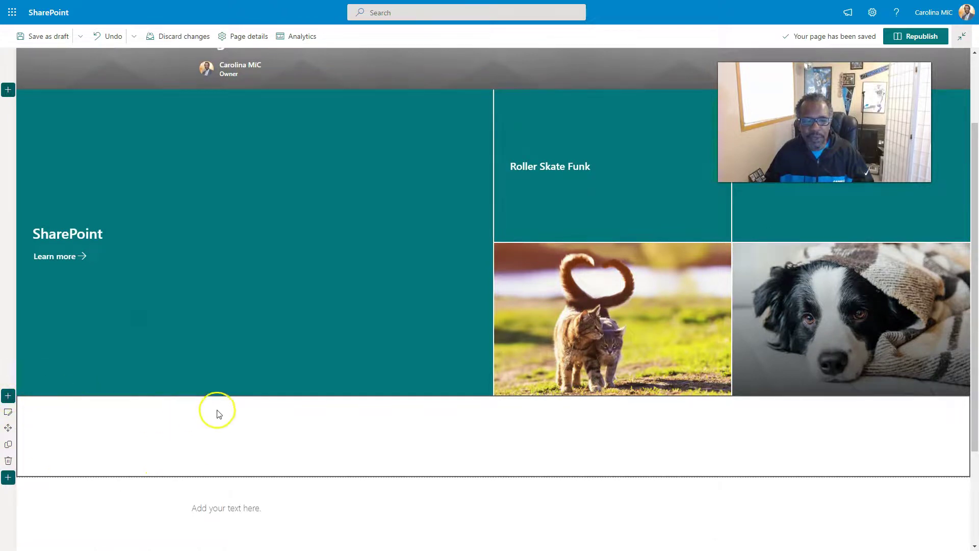
{"action": "left_click", "coordinate": [9, 462]}
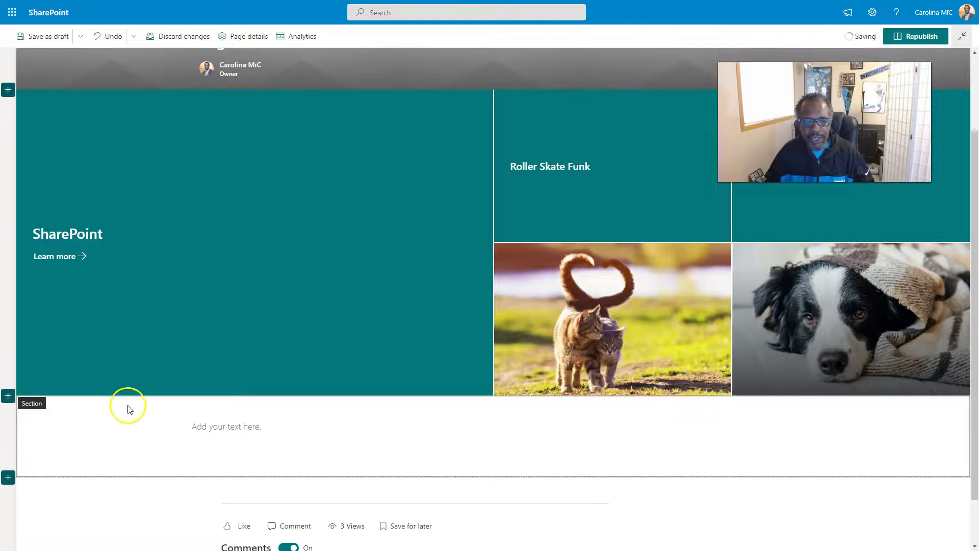
{"action": "scroll", "coordinate": [271, 408], "scroll_direction": "up", "scroll_amount": 1}
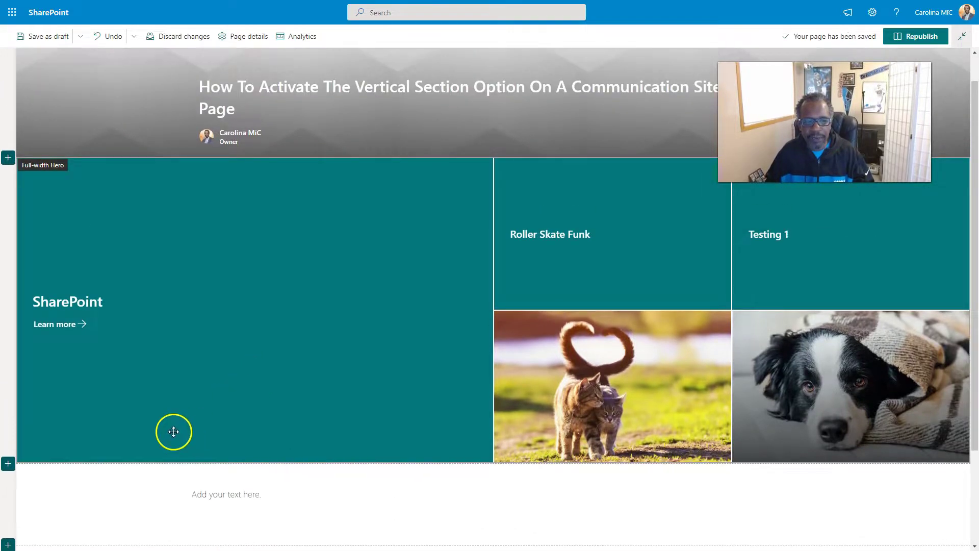
{"action": "scroll", "coordinate": [112, 443], "scroll_direction": "down", "scroll_amount": 1}
{"action": "scroll", "coordinate": [143, 446], "scroll_direction": "down", "scroll_amount": 1}
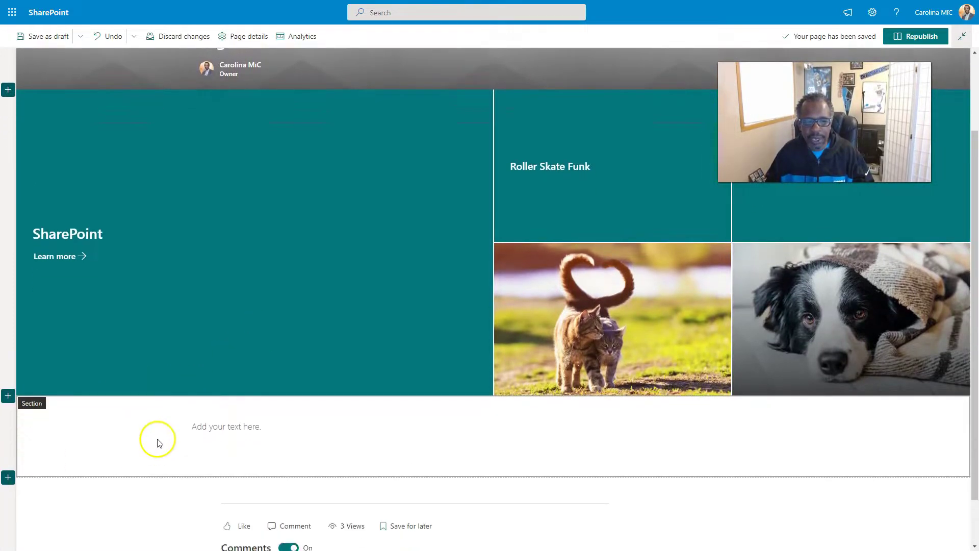
{"action": "scroll", "coordinate": [157, 440], "scroll_direction": "up", "scroll_amount": 1}
Move the hero into a new one-column section below it and delete the emptied top section
{"action": "left_click", "coordinate": [7, 429]}
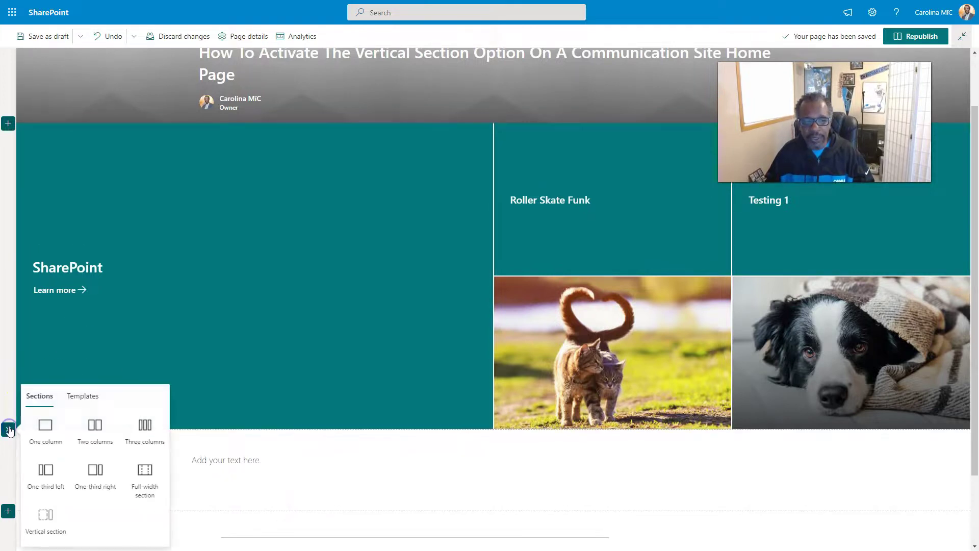
{"action": "left_click", "coordinate": [47, 428]}
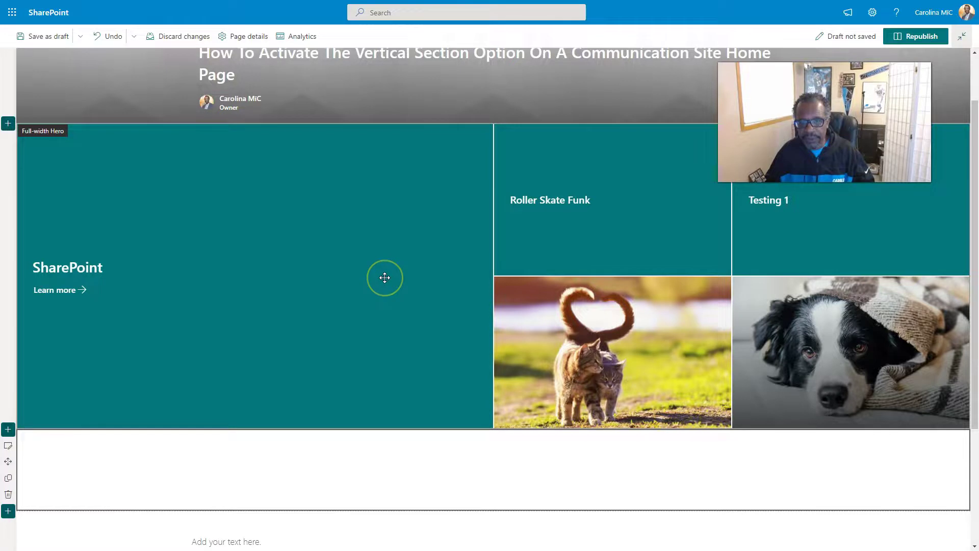
{"action": "left_click_drag", "start_coordinate": [385, 337], "coordinate": [356, 454]}
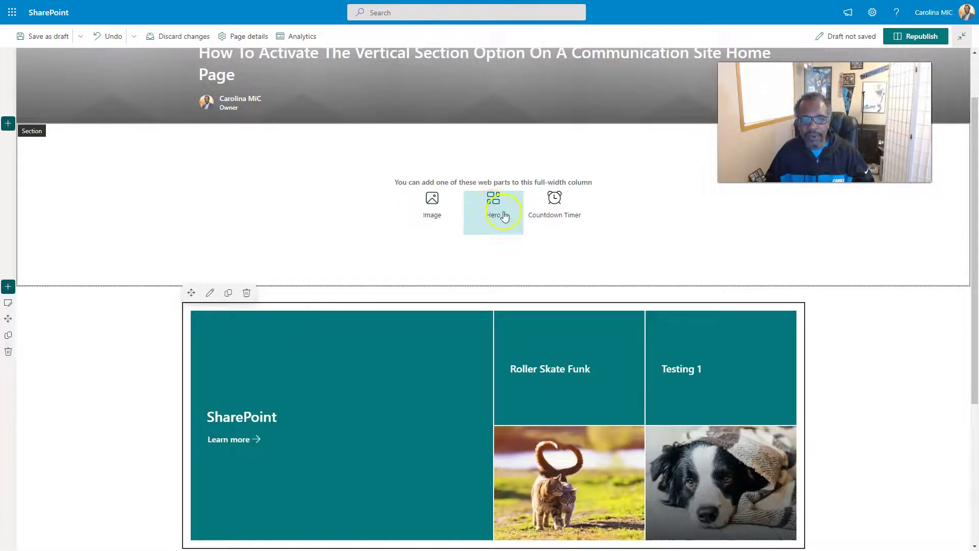
{"action": "left_click", "coordinate": [191, 225]}
{"action": "left_click", "coordinate": [8, 188]}
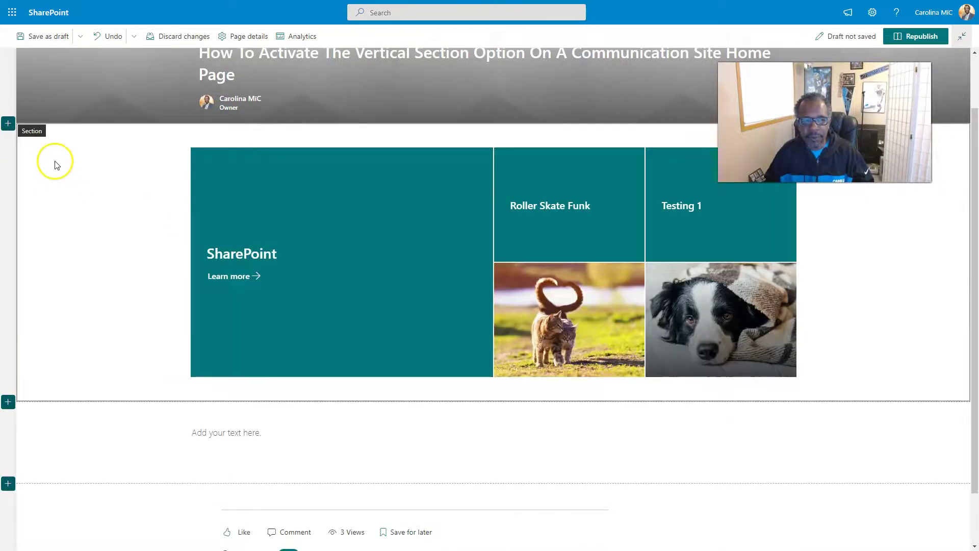
{"action": "left_click", "coordinate": [8, 123]}
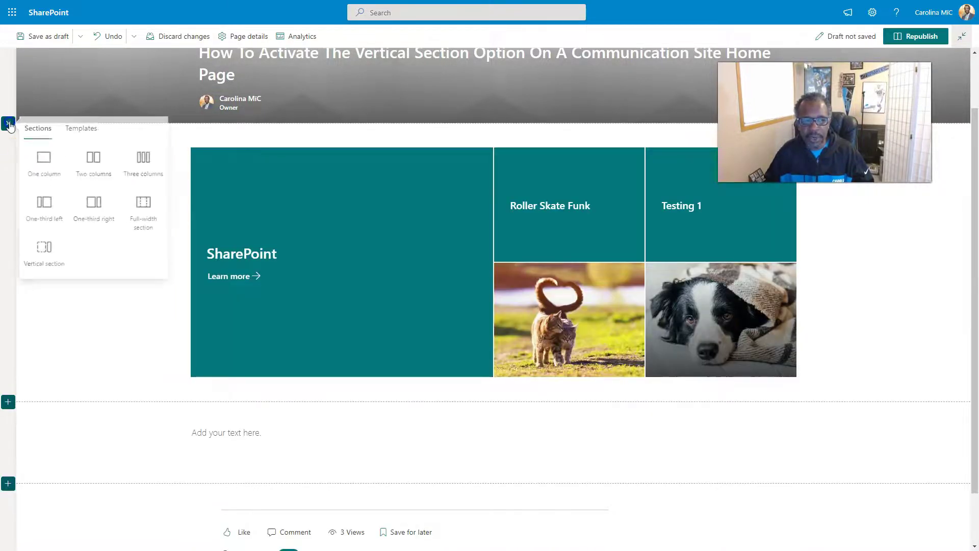
Add a vertical section on the right, removing a mistakenly added Link web part
{"action": "left_click", "coordinate": [45, 250]}
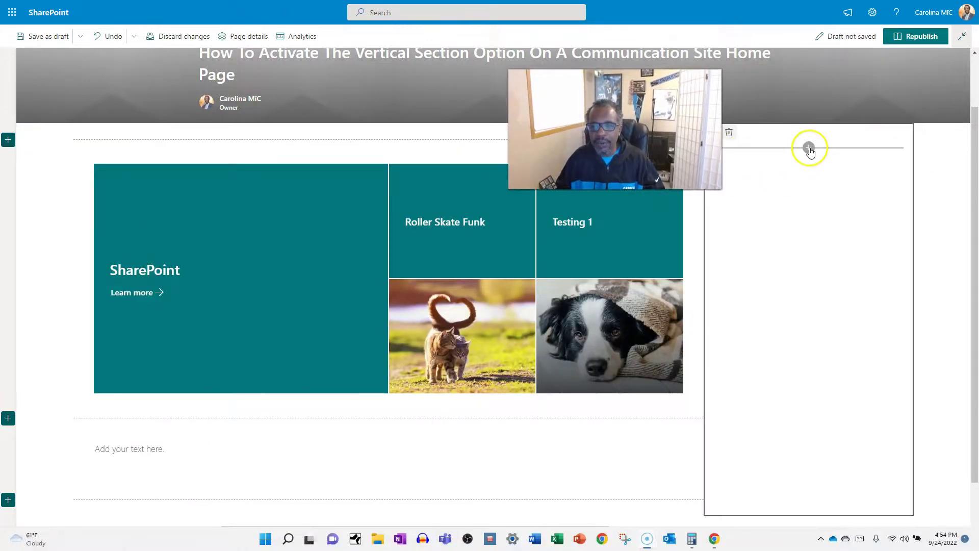
{"action": "left_click", "coordinate": [810, 148]}
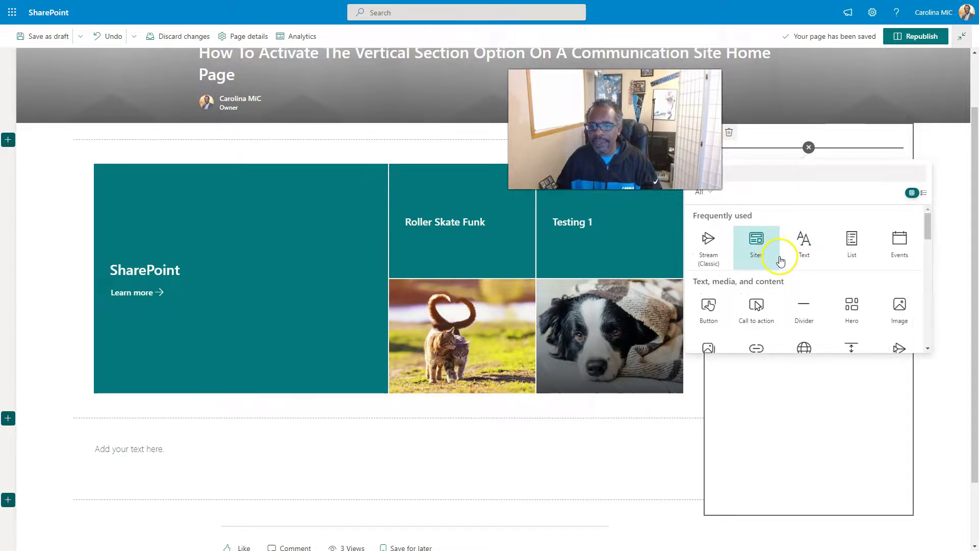
{"action": "scroll", "coordinate": [777, 260], "scroll_direction": "down", "scroll_amount": 2}
{"action": "left_click", "coordinate": [756, 319]}
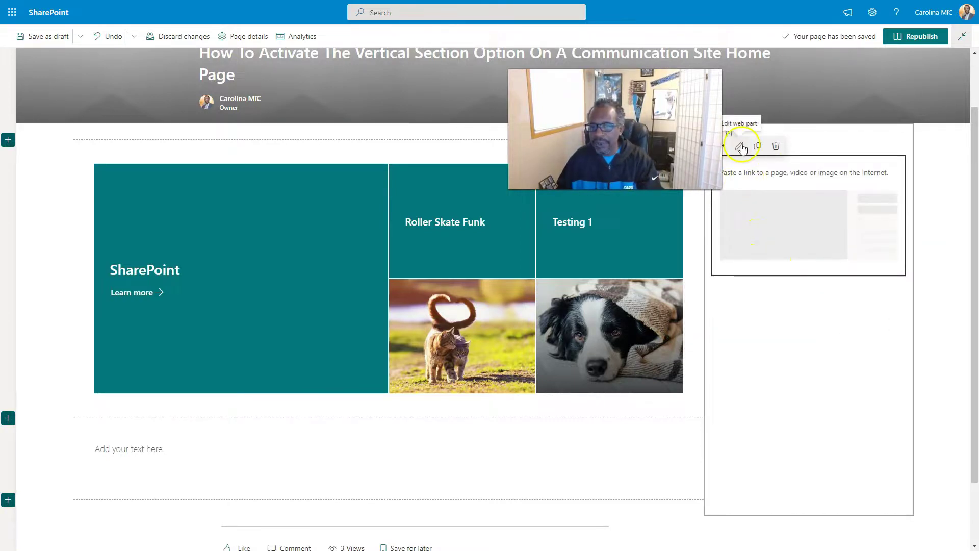
{"action": "left_click", "coordinate": [776, 146]}
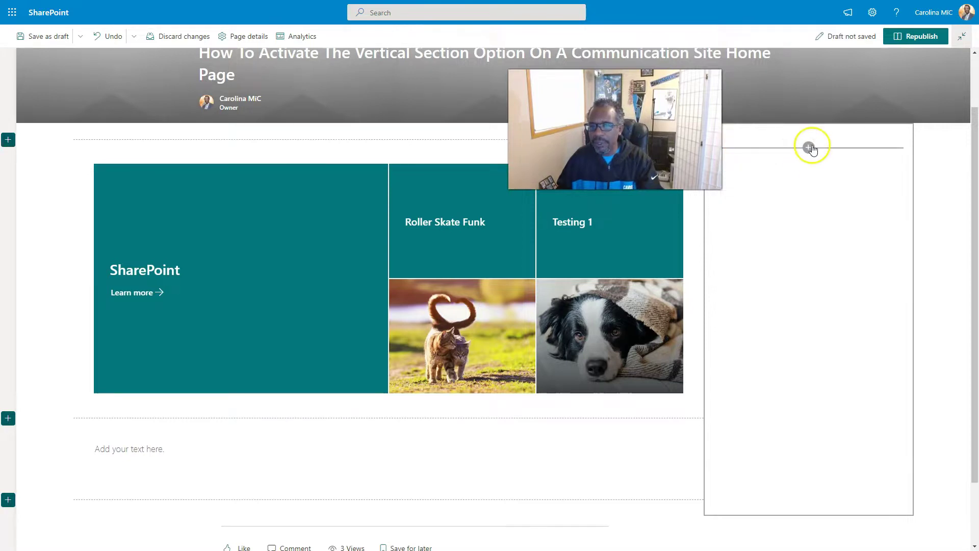
Search the toolbox for 'link' and add a Quick links web part to the vertical section
{"action": "left_click", "coordinate": [809, 147]}
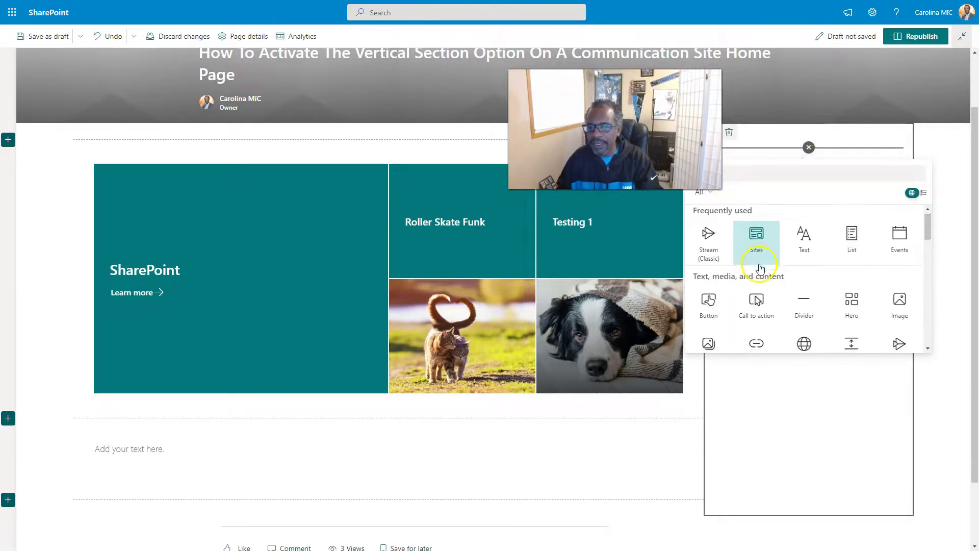
{"action": "scroll", "coordinate": [757, 296], "scroll_direction": "down", "scroll_amount": 2}
{"action": "scroll", "coordinate": [781, 294], "scroll_direction": "down", "scroll_amount": 6}
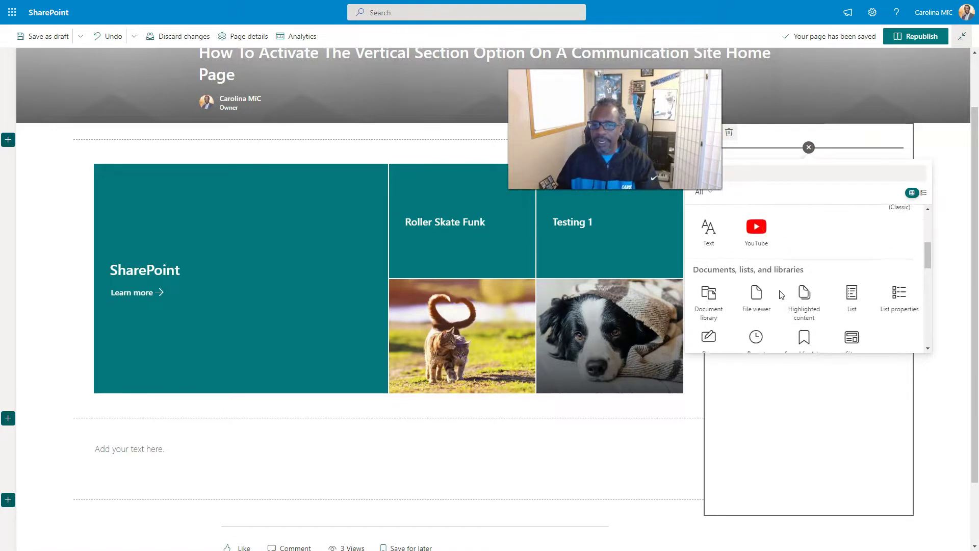
{"action": "type", "text": "link"}
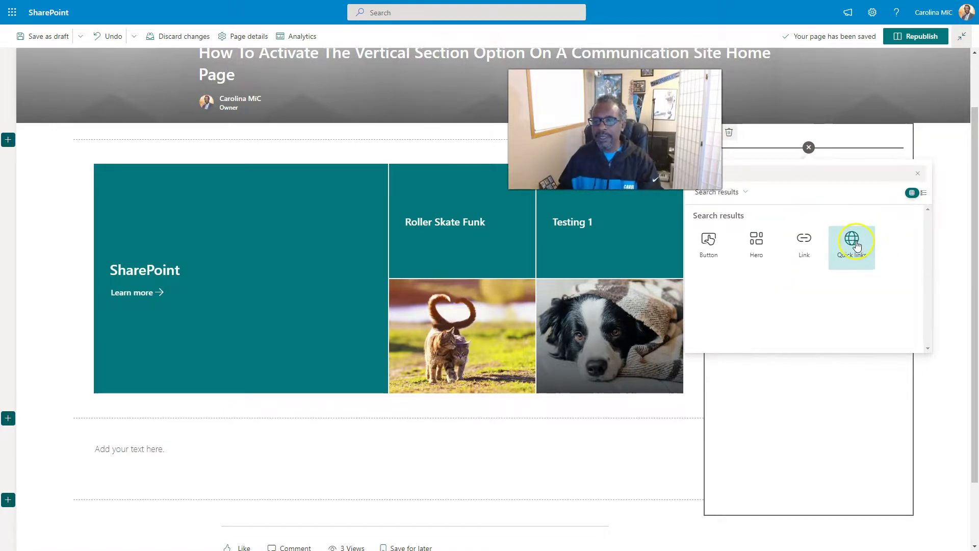
{"action": "left_click", "coordinate": [883, 234]}
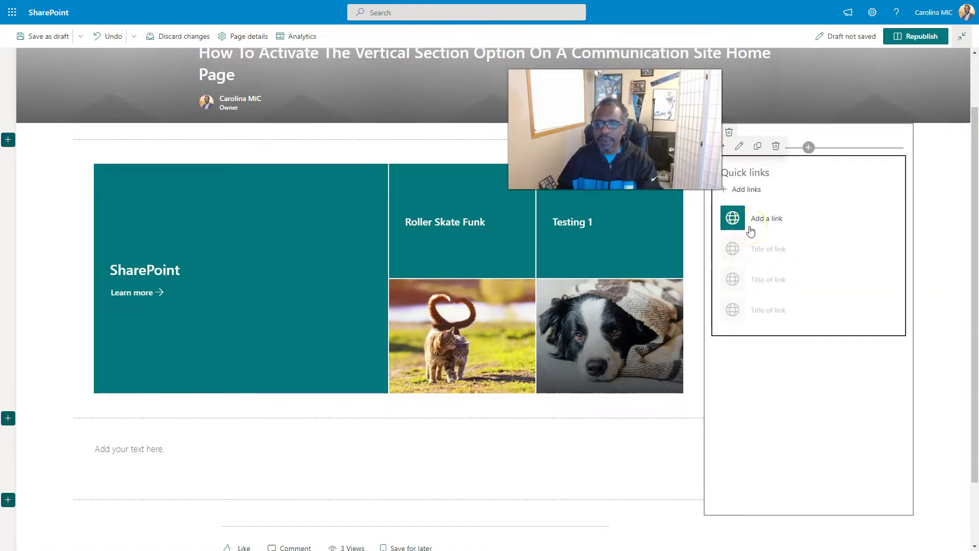